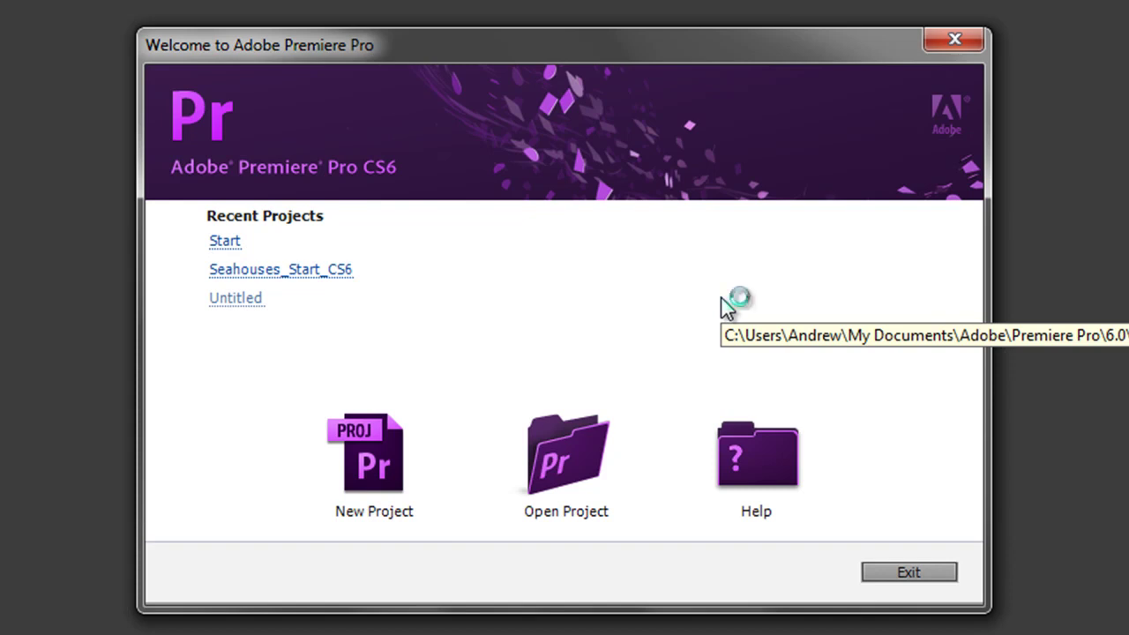
Start a new project and check the scratch disk locations before going back to the general project settings.
left_click(366, 490)
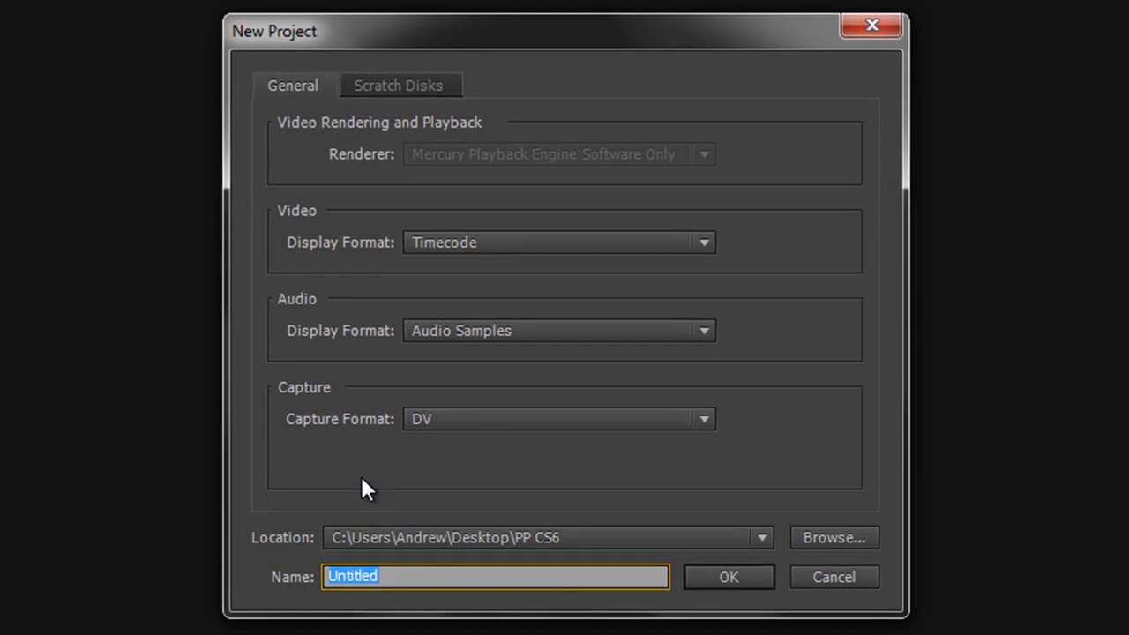
left_click(397, 91)
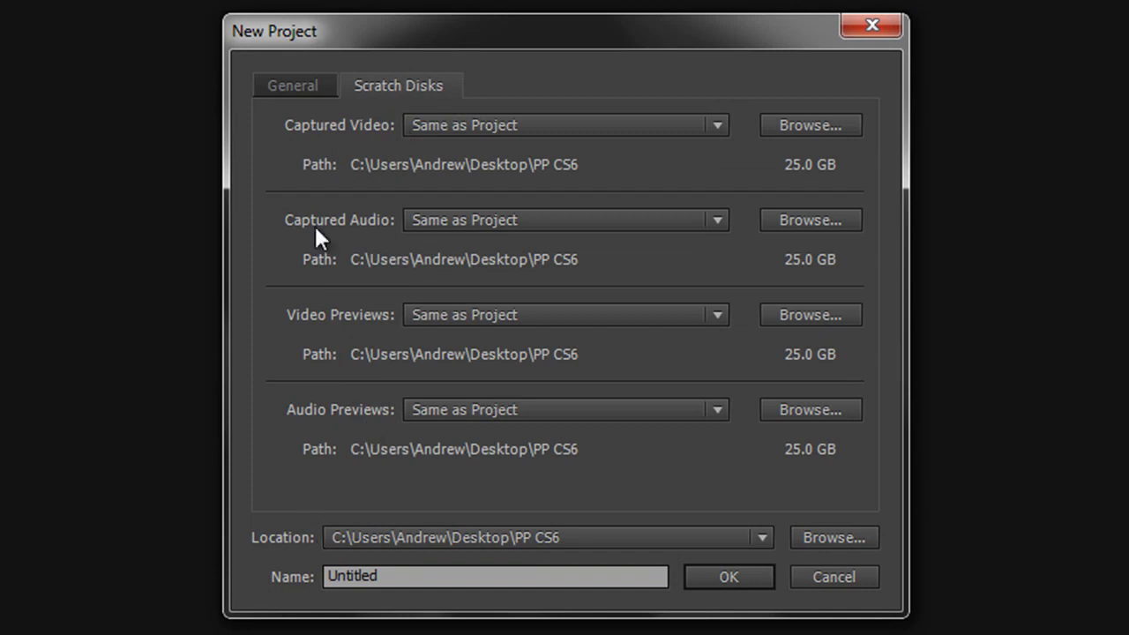
left_click(301, 88)
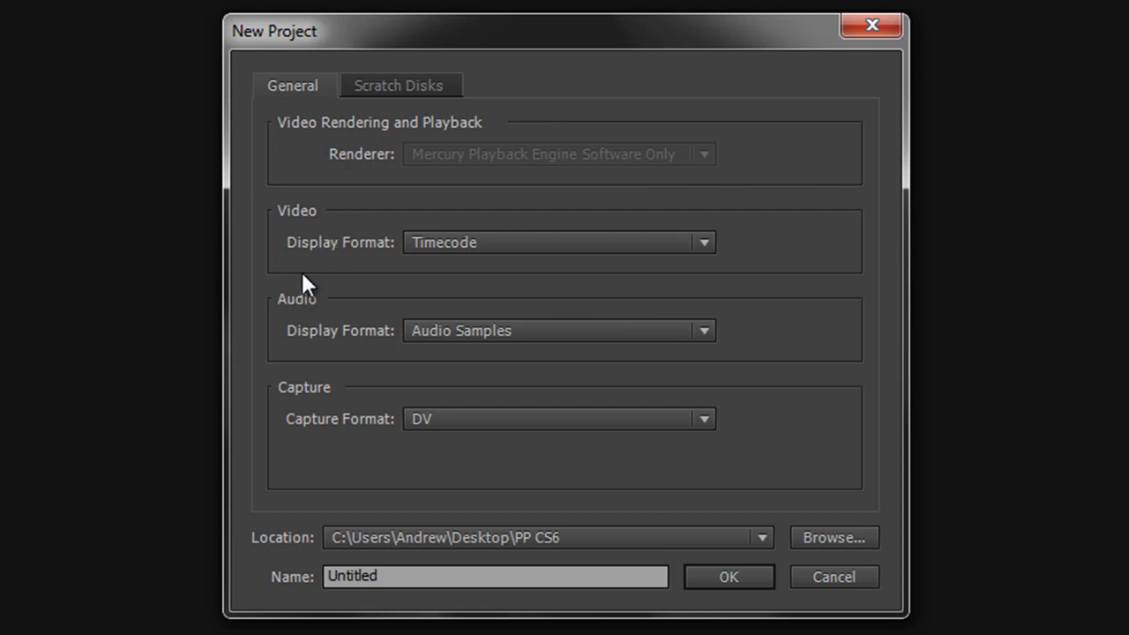
Review the video and audio display format options, keeping Timecode for video and Audio Samples for audio.
left_click(707, 242)
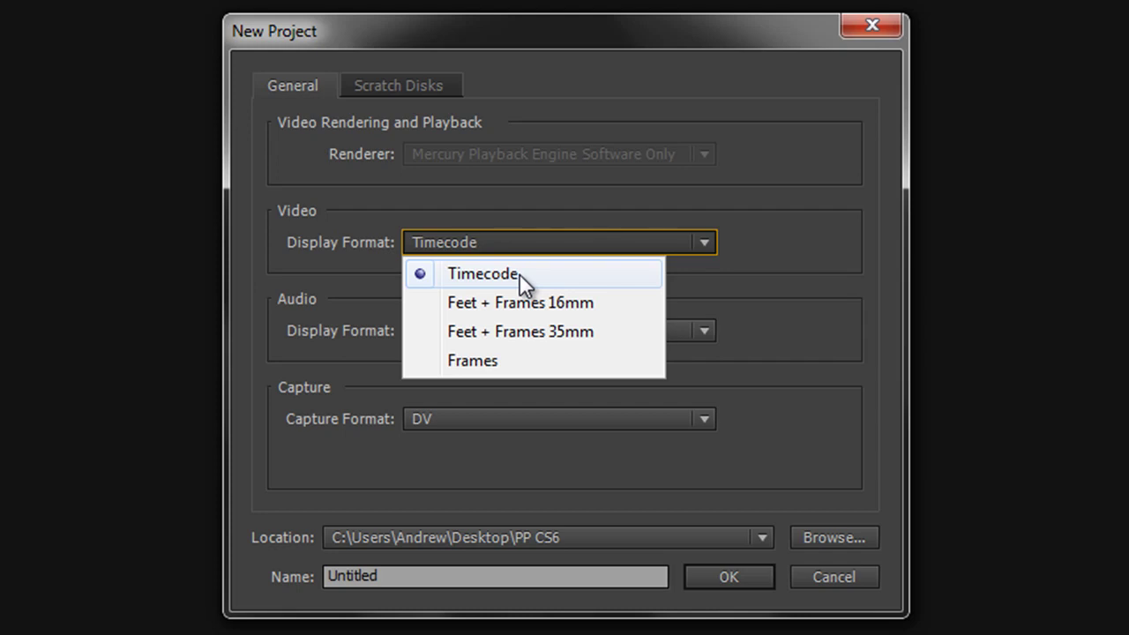
left_click(703, 242)
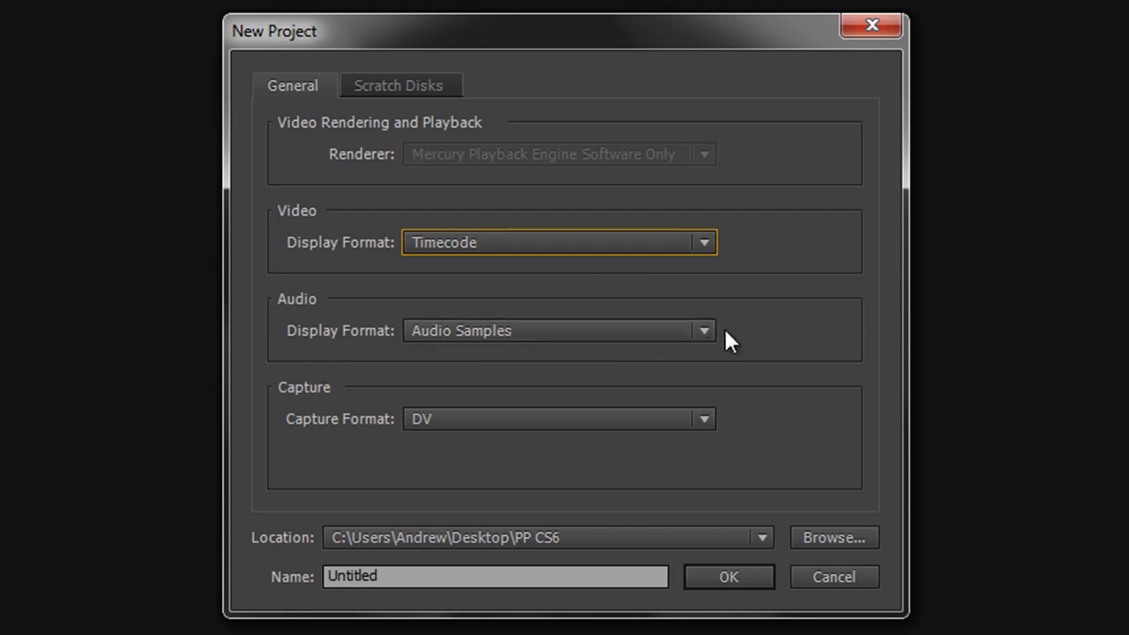
left_click(701, 330)
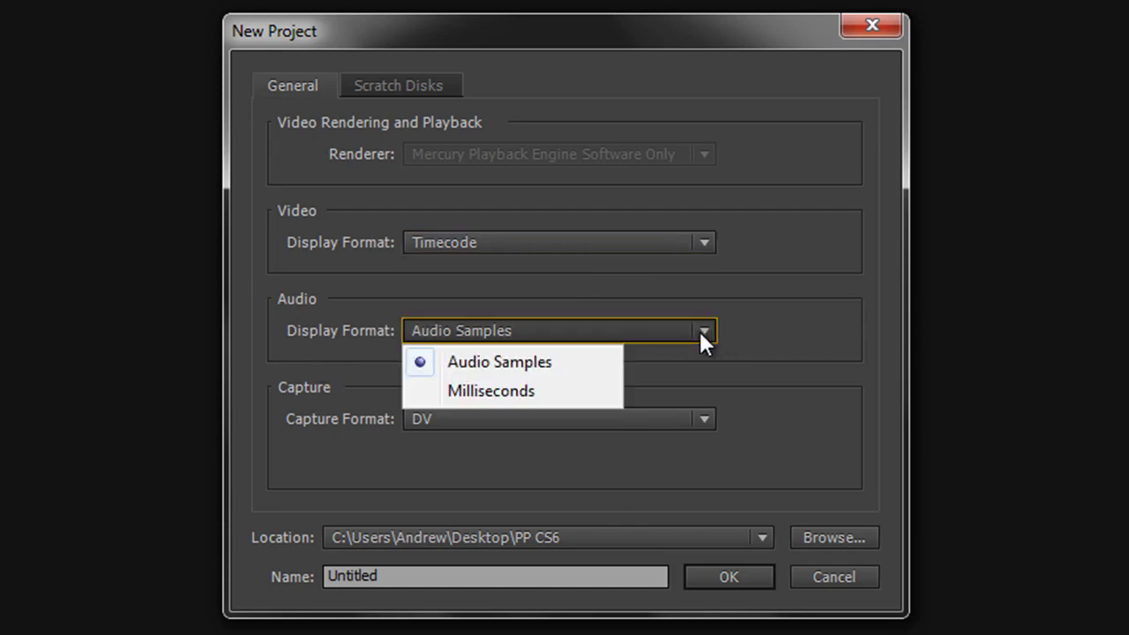
left_click(549, 367)
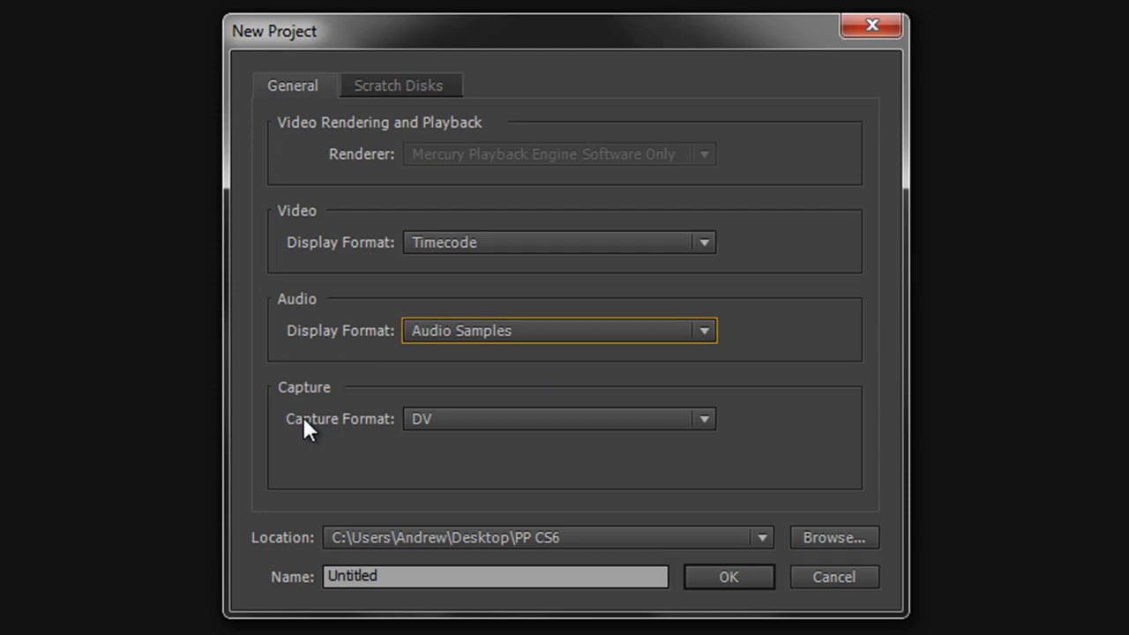
Create the project under the name Test with the HDV capture format and scratch disks set to Same as Project.
left_click(703, 419)
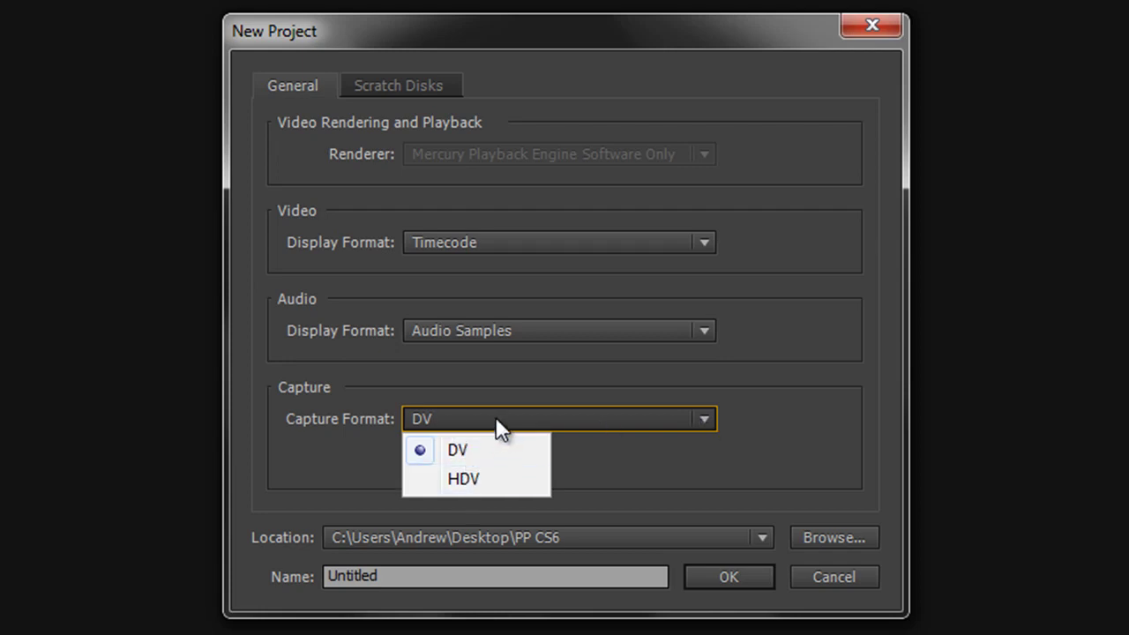
left_click(464, 473)
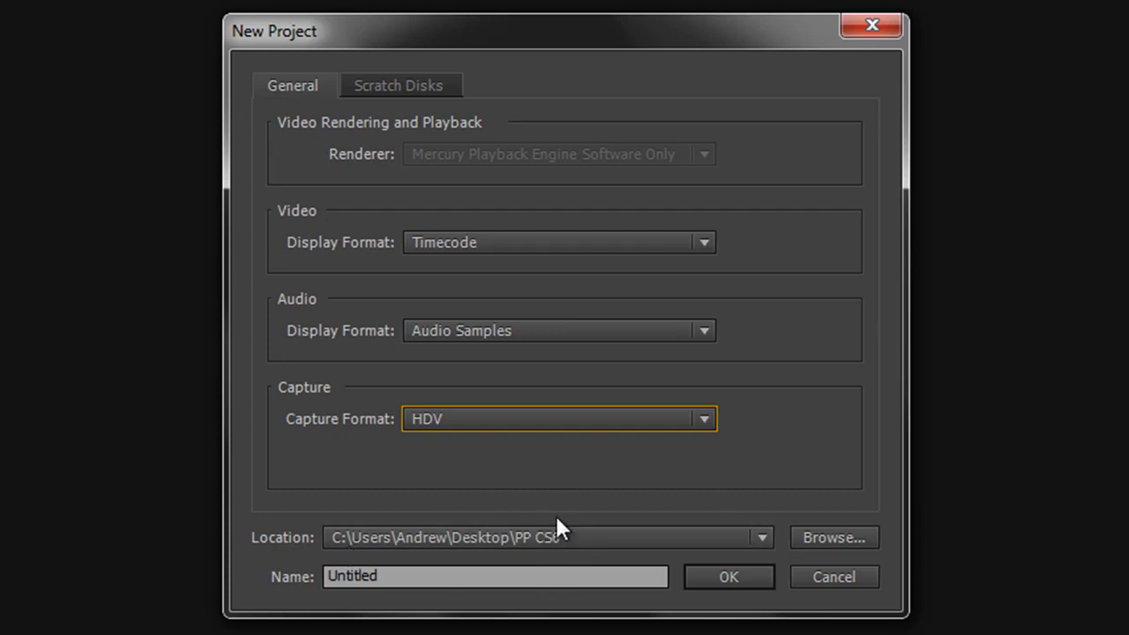
left_click(394, 577)
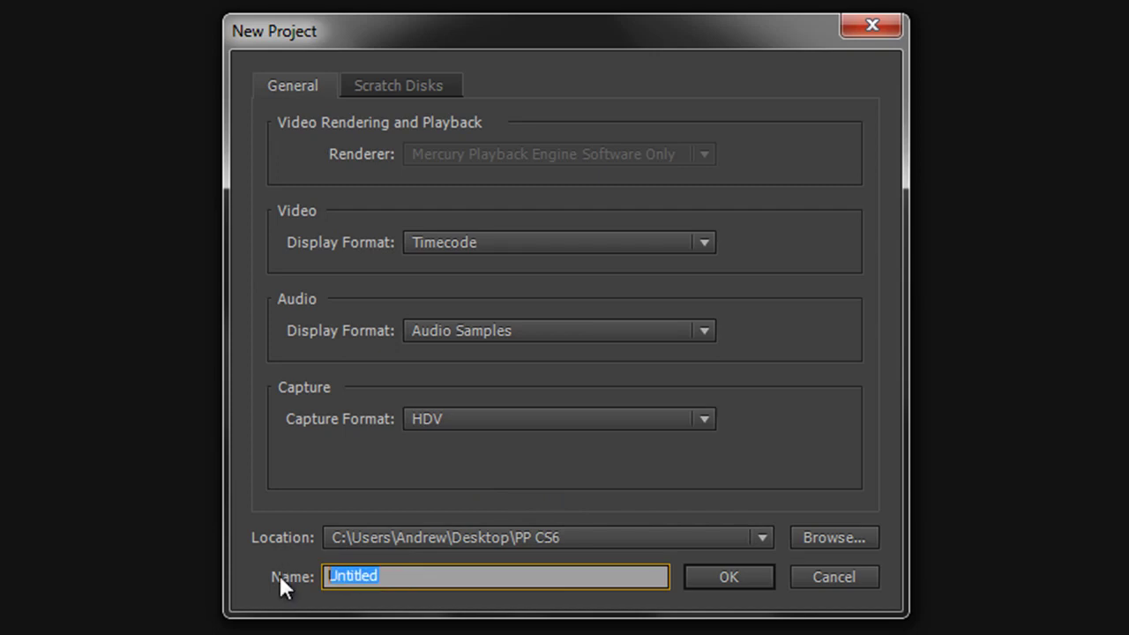
type("Test")
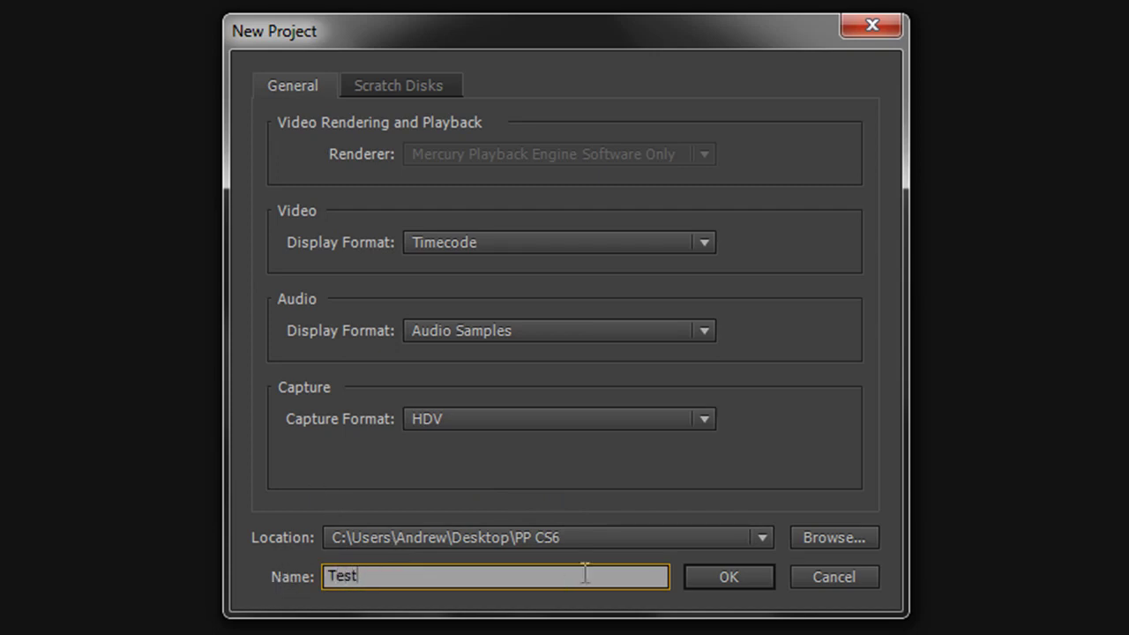
left_click(419, 81)
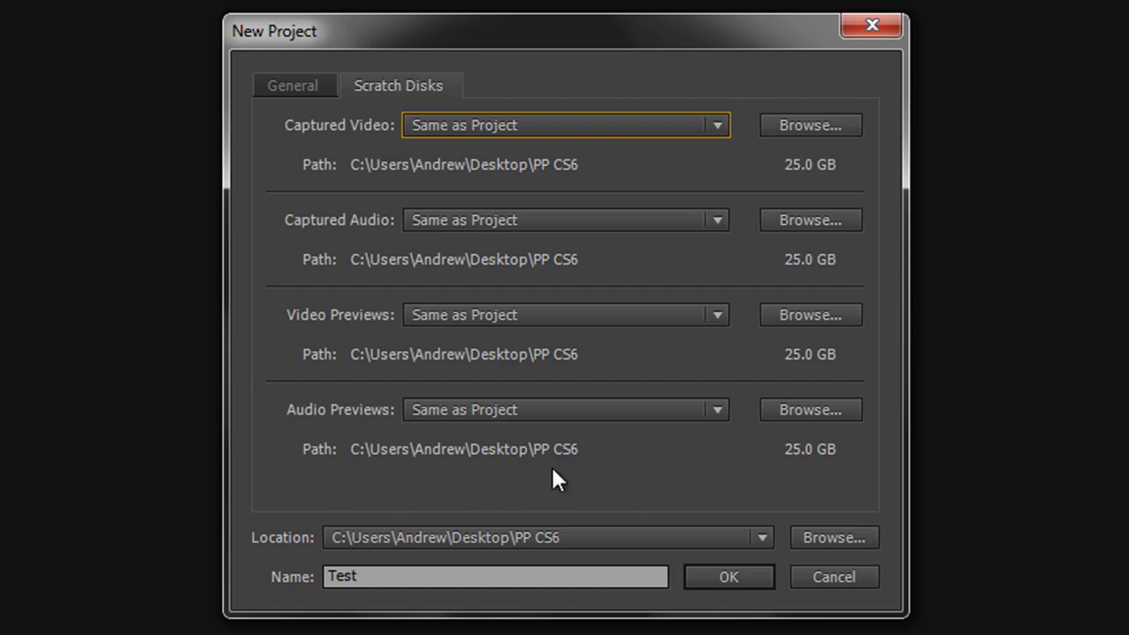
left_click(730, 577)
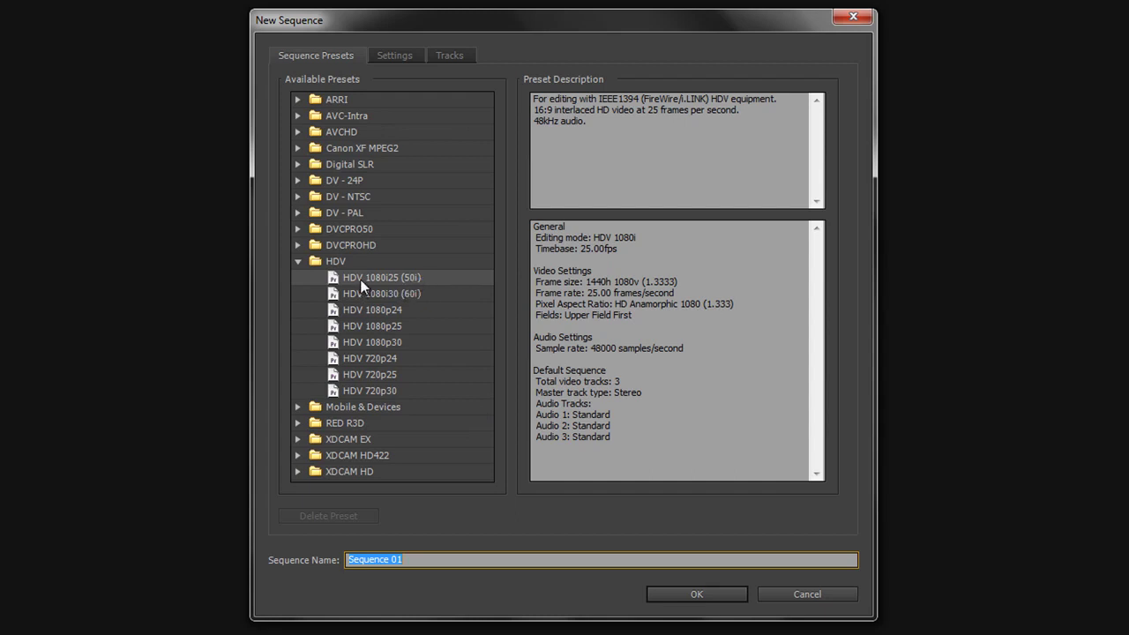
Browse the RED R3D sequence presets, including the 5K group, and collapse the RED R3D group again.
left_click(298, 424)
scroll(426, 383, "down", 3)
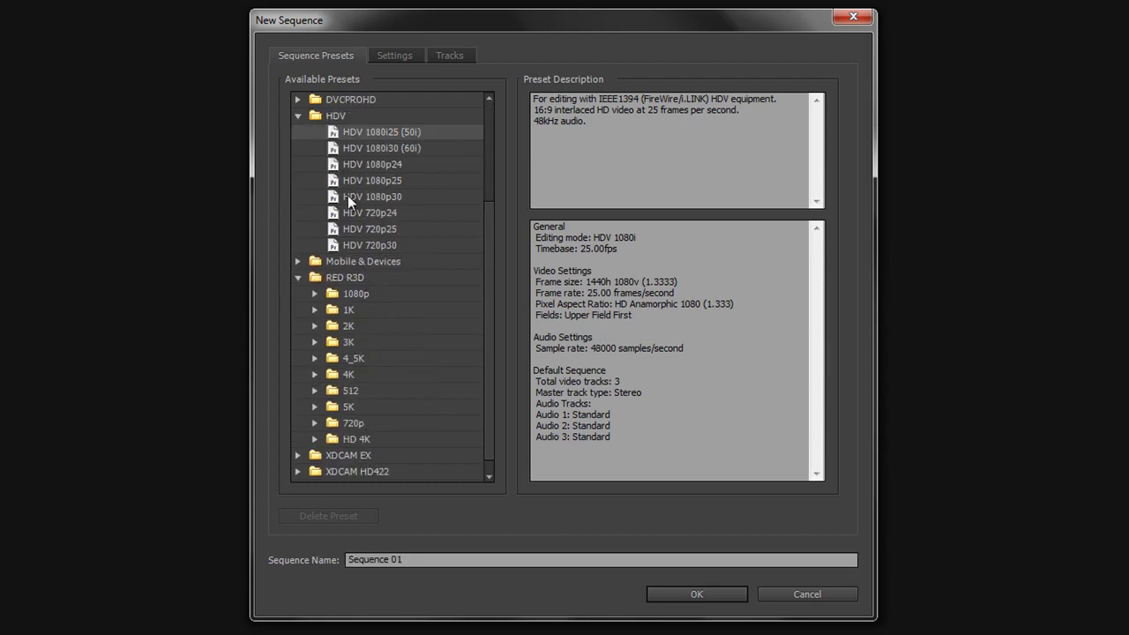
left_click(315, 408)
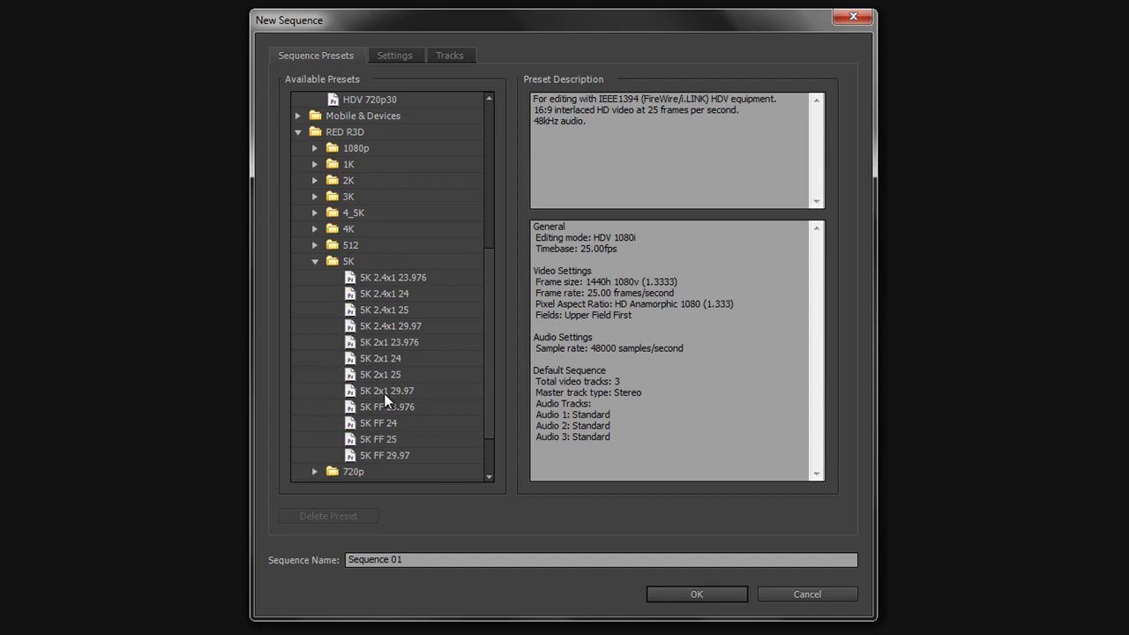
scroll(385, 401, "up", 2)
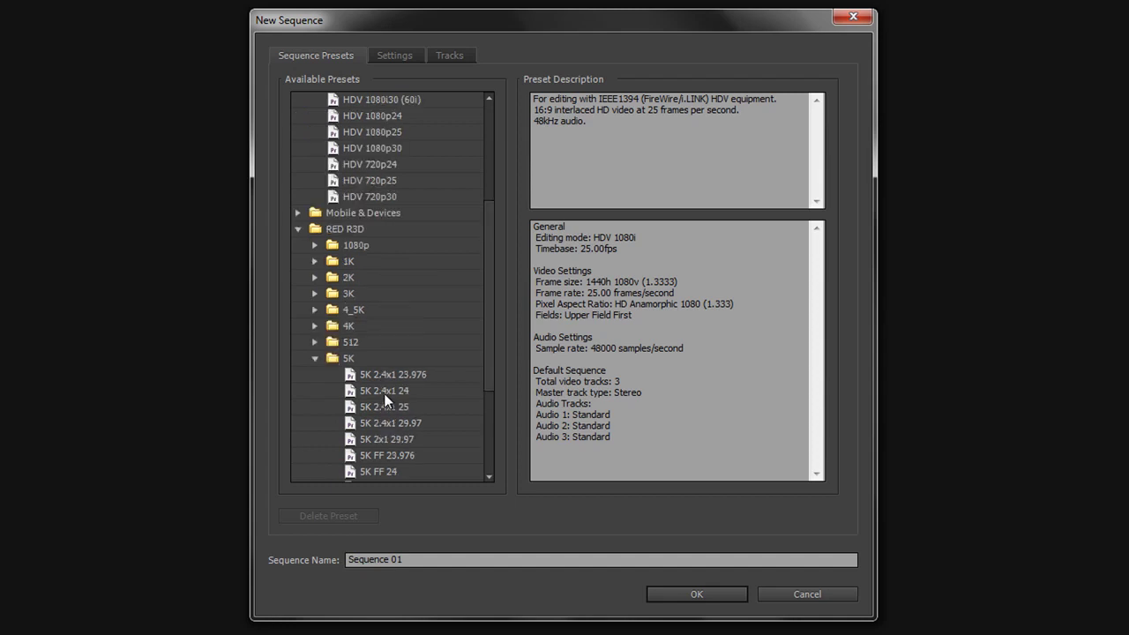
left_click(298, 227)
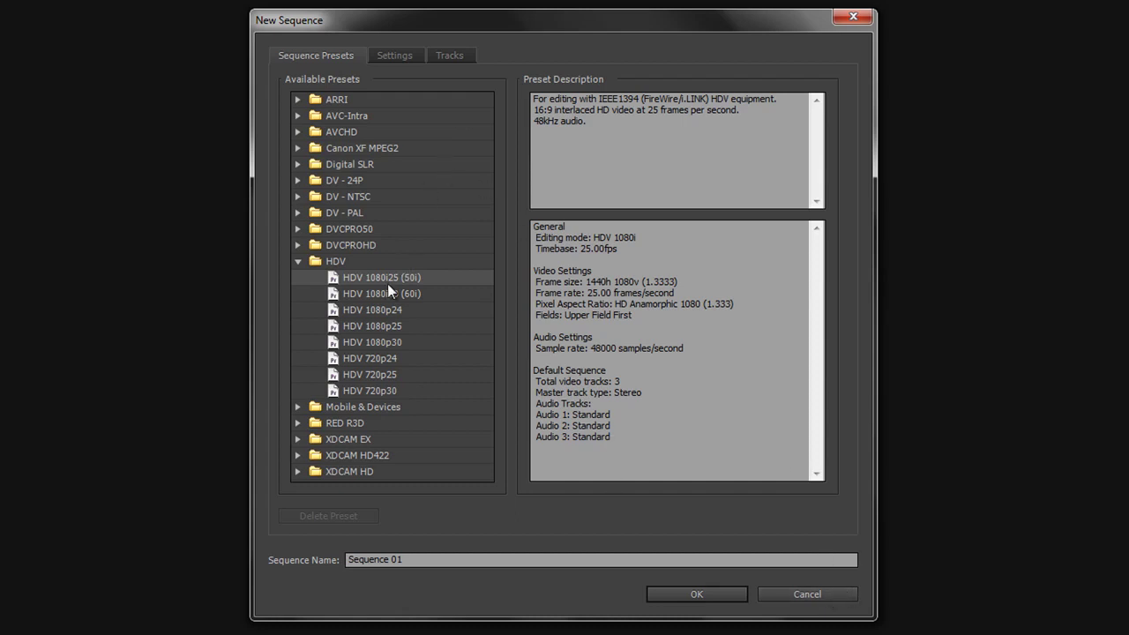
Try the Custom editing mode in the sequence settings and return to the sequence presets.
left_click(395, 56)
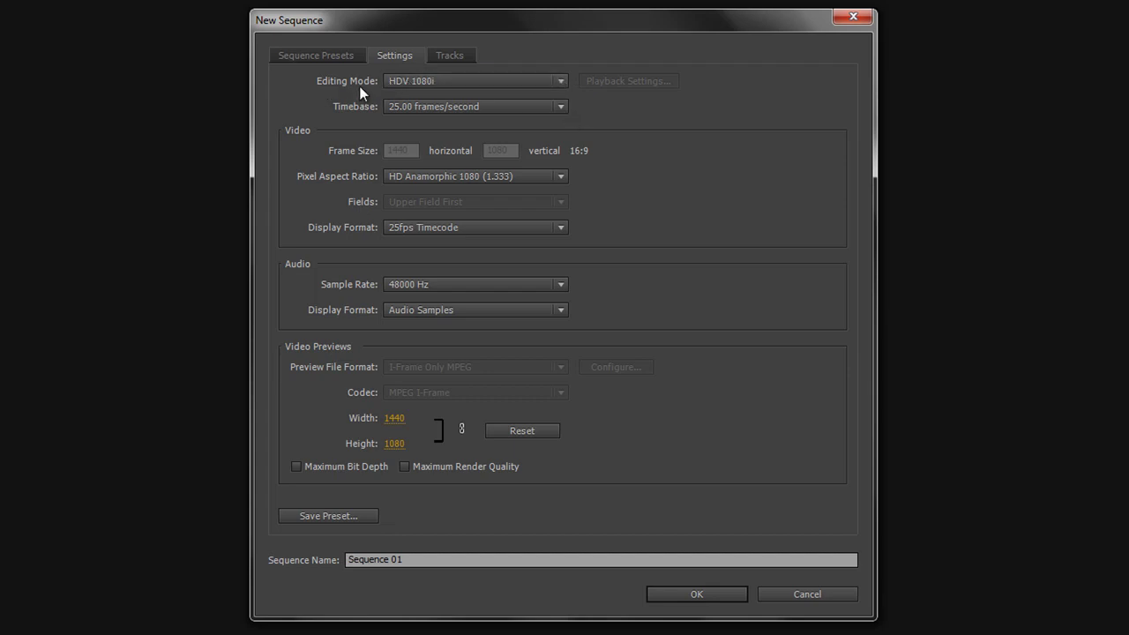
left_click(560, 81)
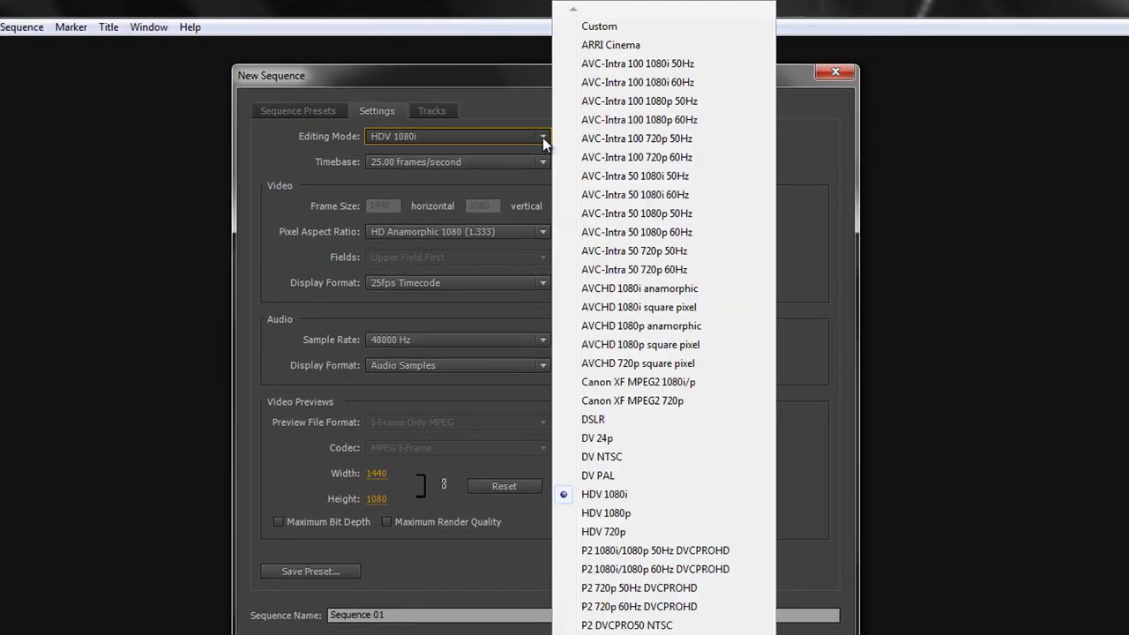
left_click(615, 29)
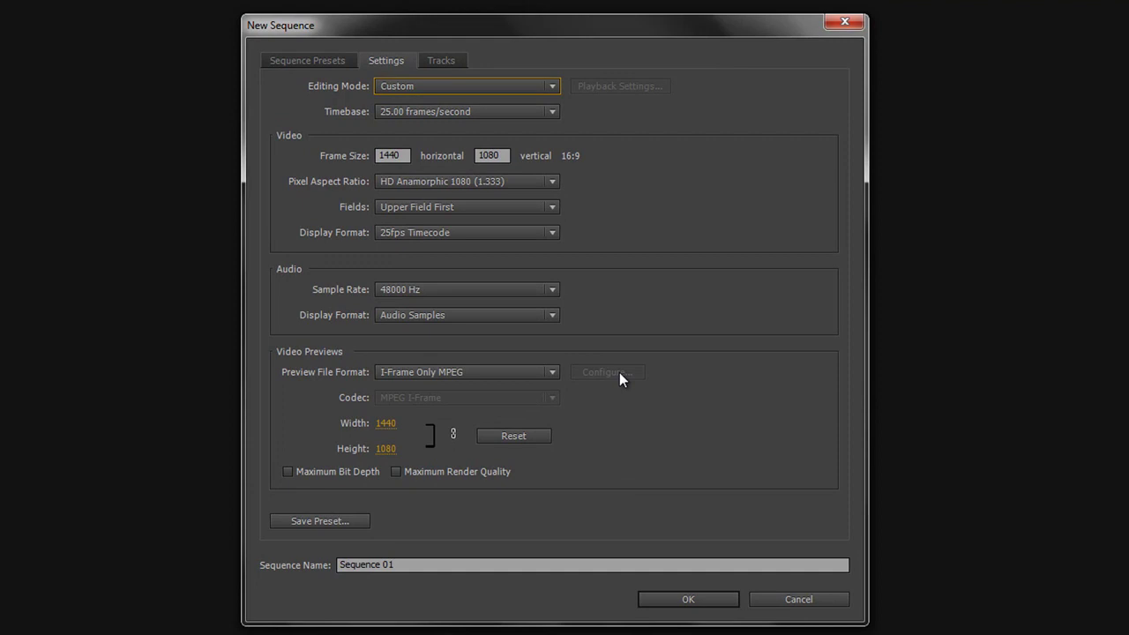
left_click(313, 56)
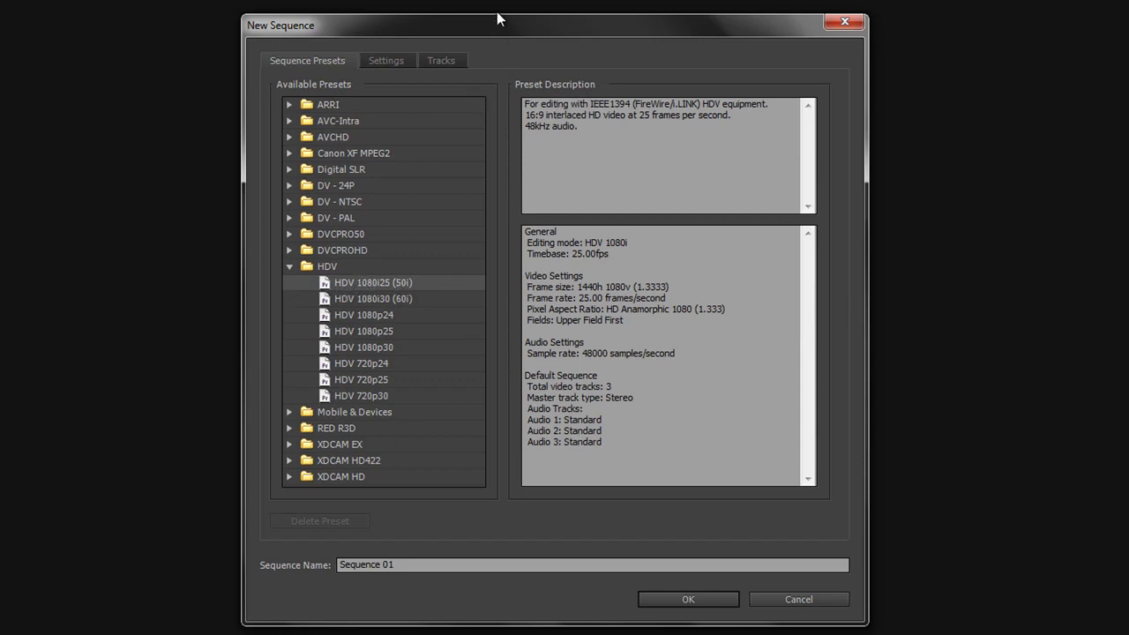
Examine the new sequence's track settings, including the master audio options and the audio track types.
left_click(441, 64)
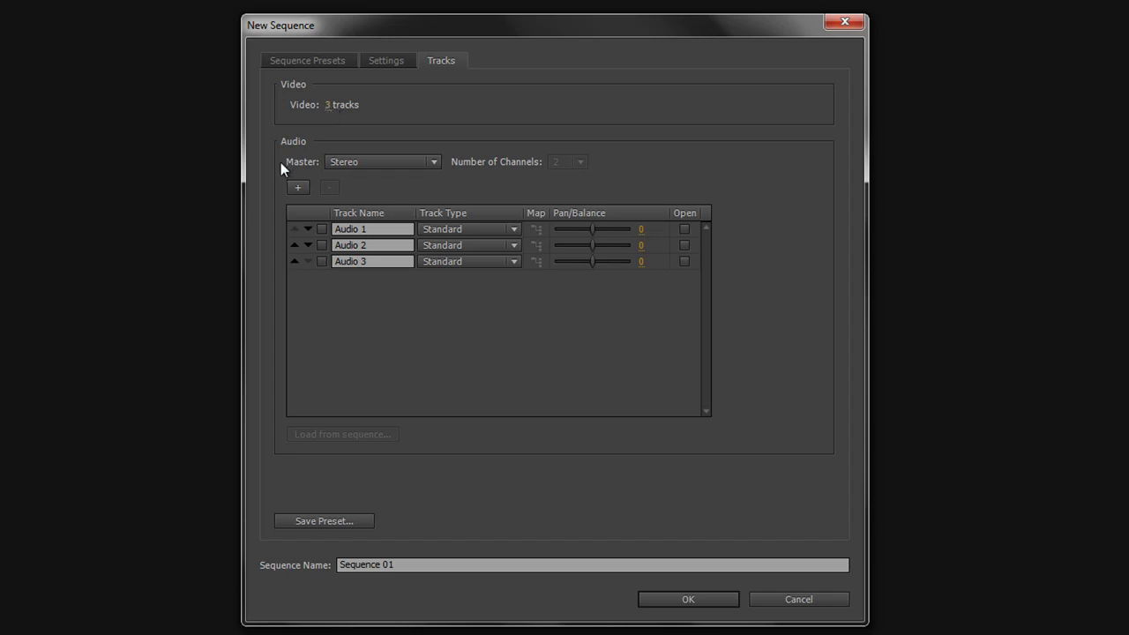
left_click(434, 162)
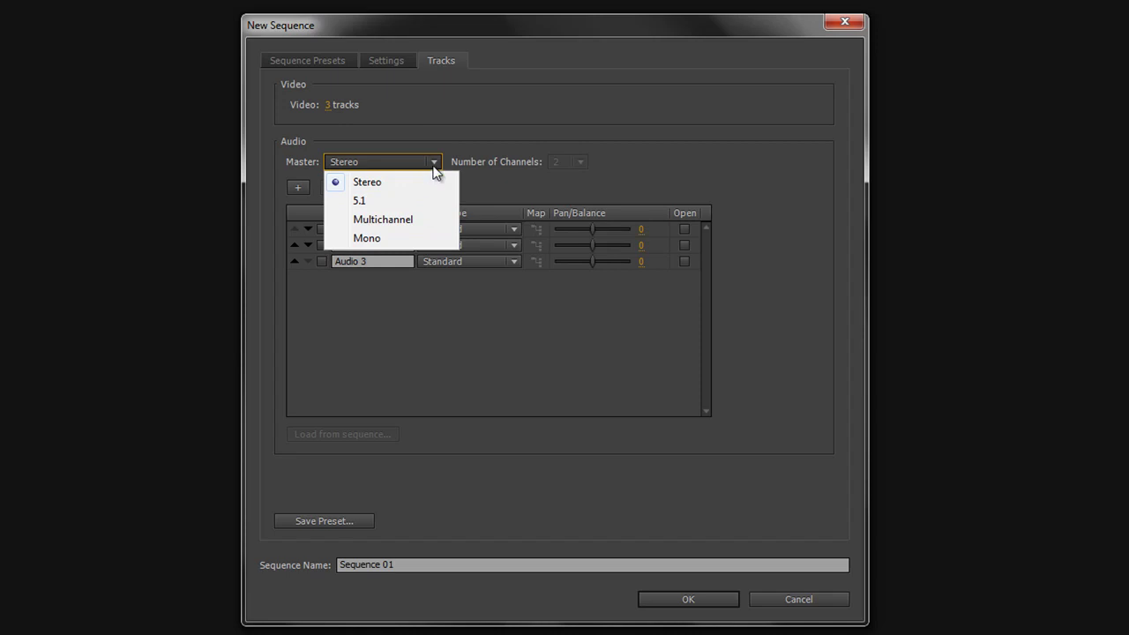
left_click(433, 168)
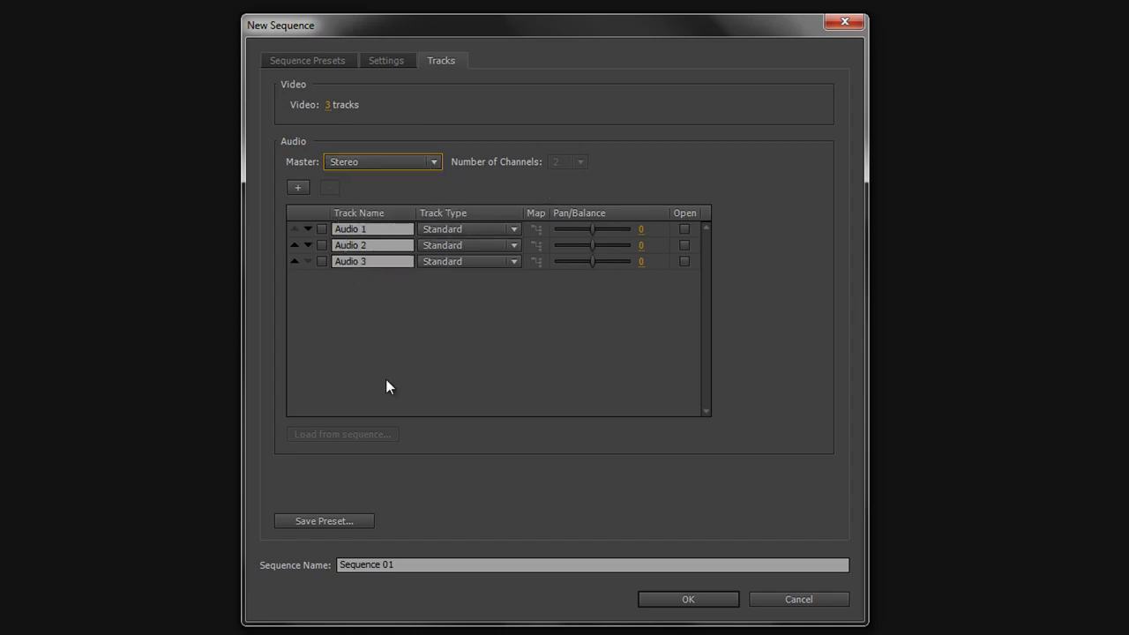
left_click(510, 242)
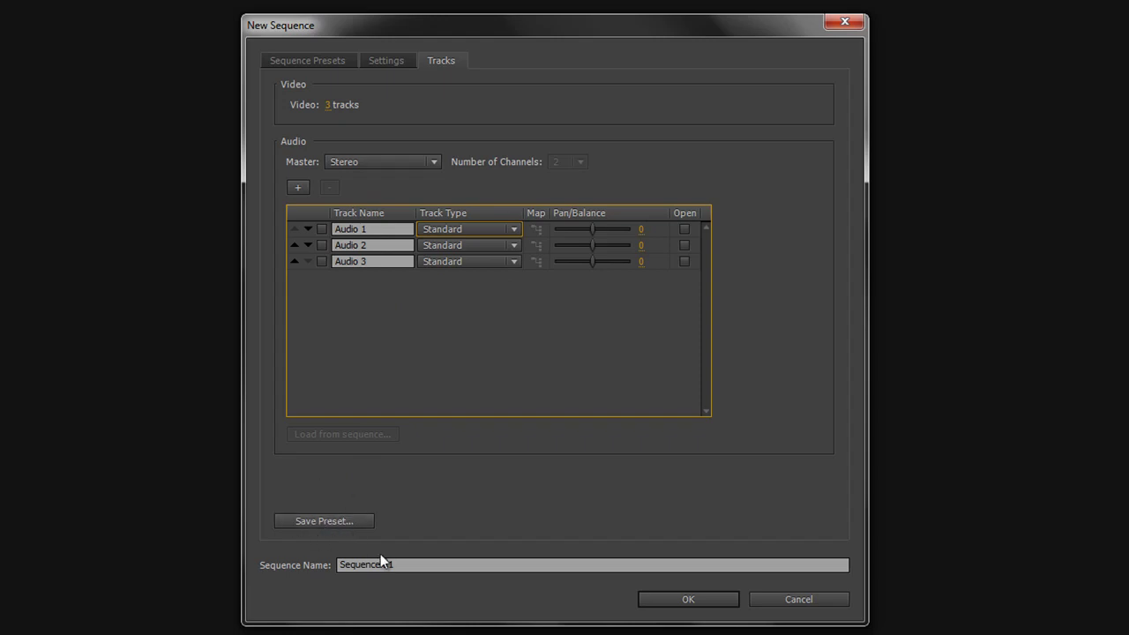
Create the sequence with the name Sequence 01 and the HDV 1080i25 (50i) preset.
left_click(407, 566)
left_click(411, 567)
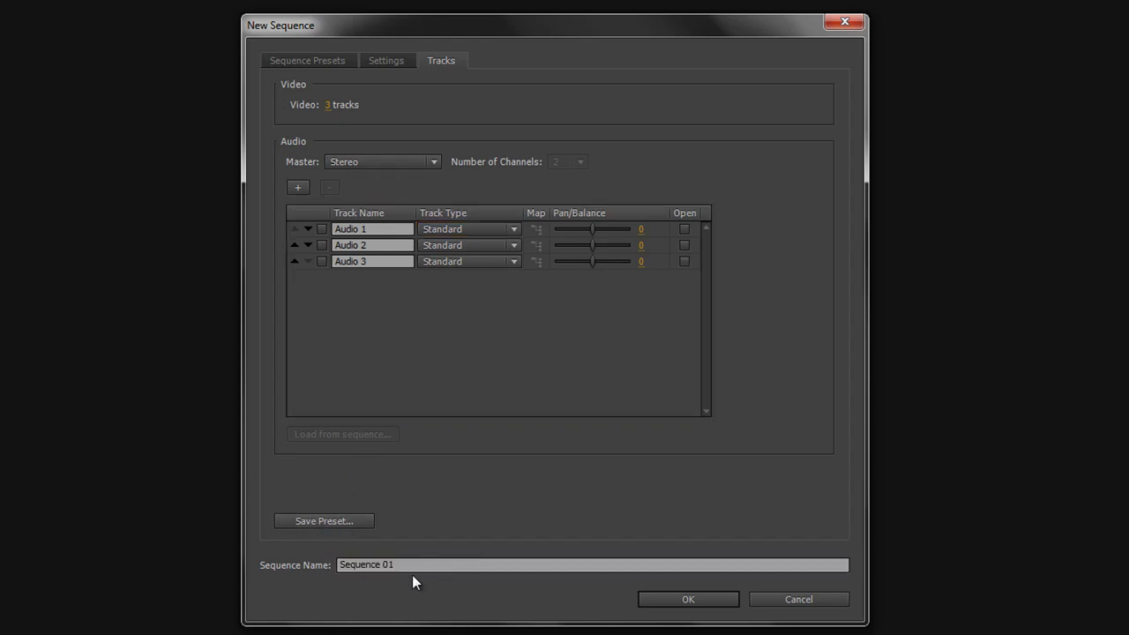
left_click(299, 63)
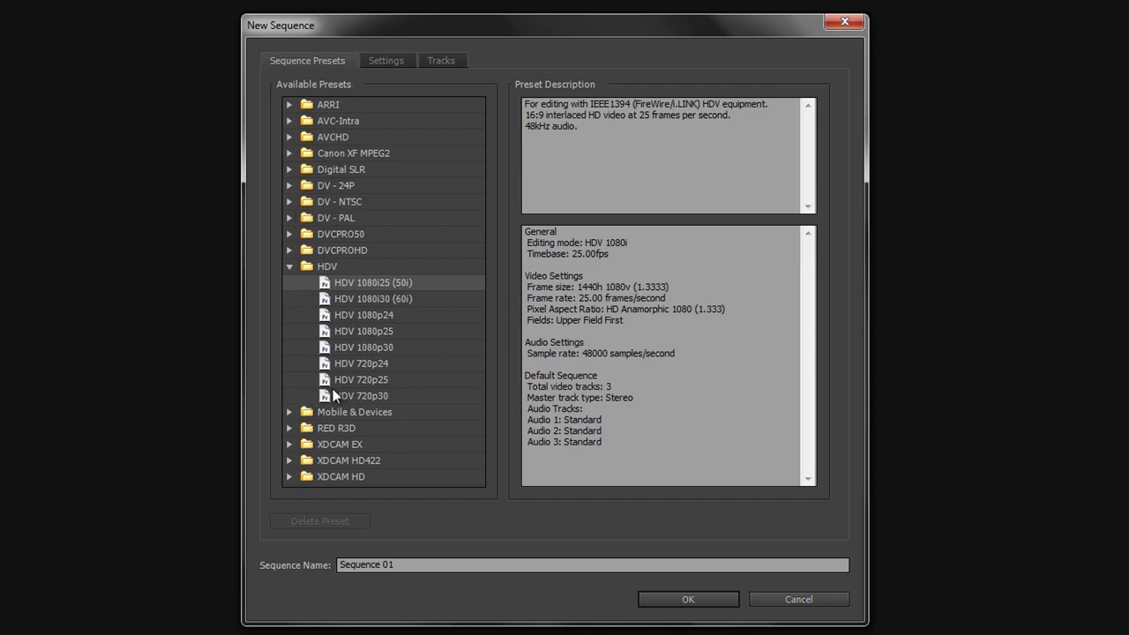
left_click(691, 597)
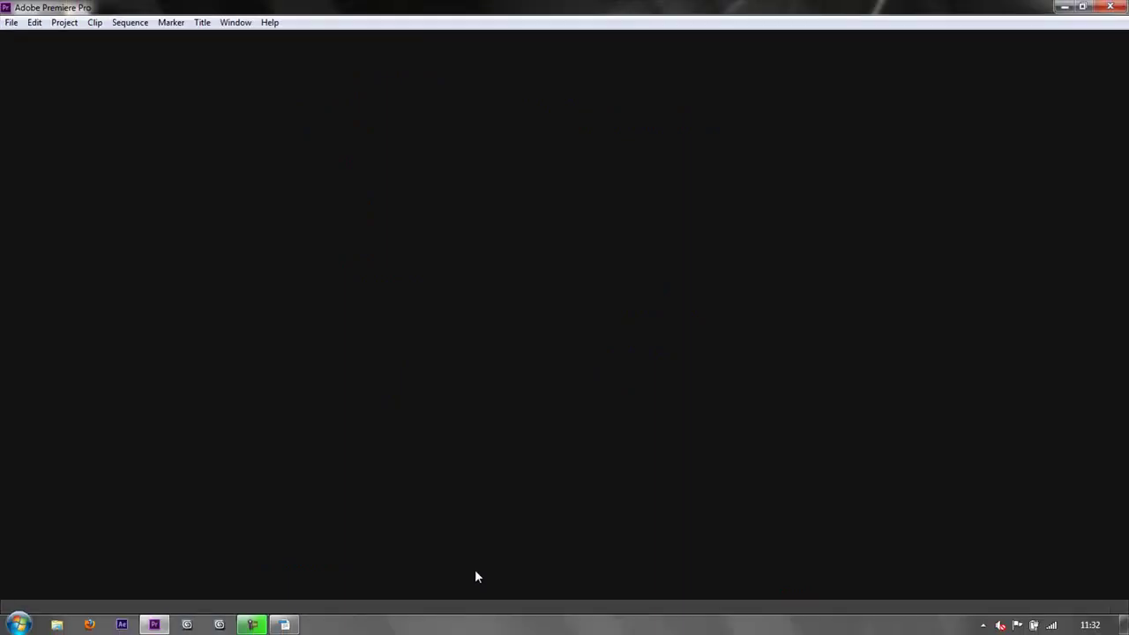